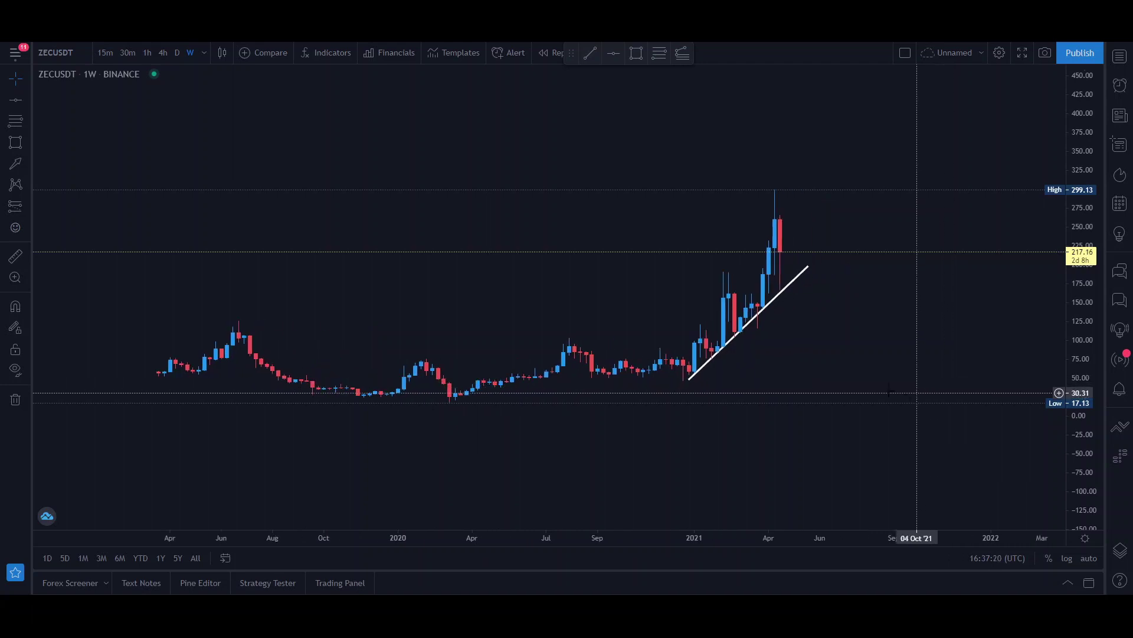
# Compress the weekly ZECUSDT price scale, zoom the time axis, and select the Rectangle tool
pyautogui.scroll(3, 883, 349)
pyautogui.moveTo(1084, 349); pyautogui.dragTo(1083, 369)
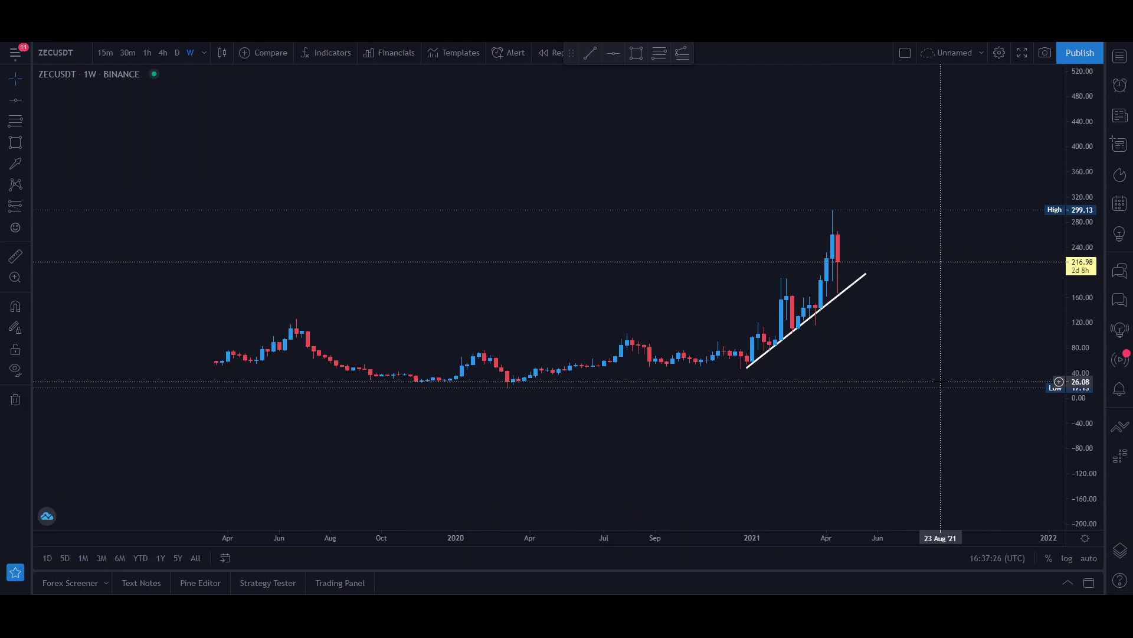
pyautogui.scroll(2, 941, 382)
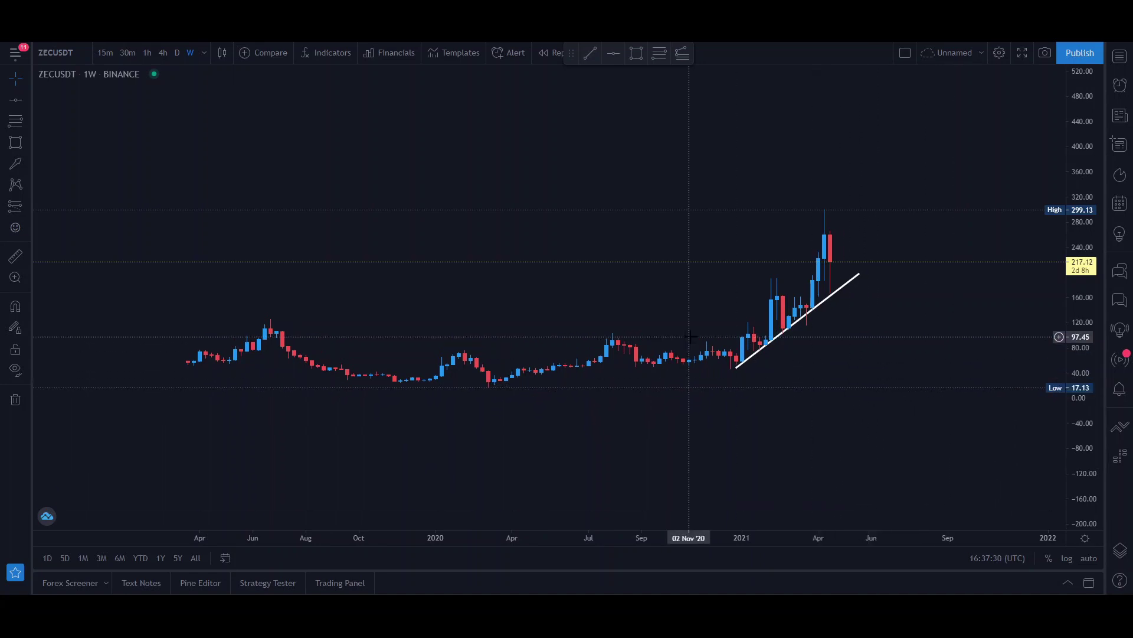
pyautogui.click(16, 143)
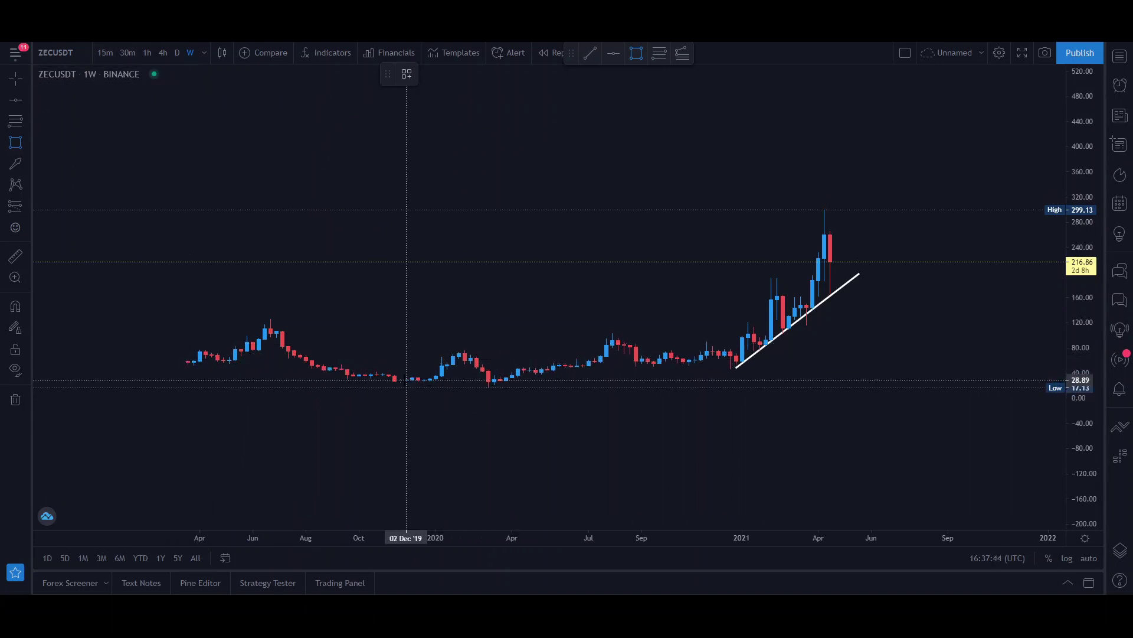
# Draw the support-zone rectangle along the lows from 04 Nov '19 to 03 May '21
pyautogui.click(383, 381)
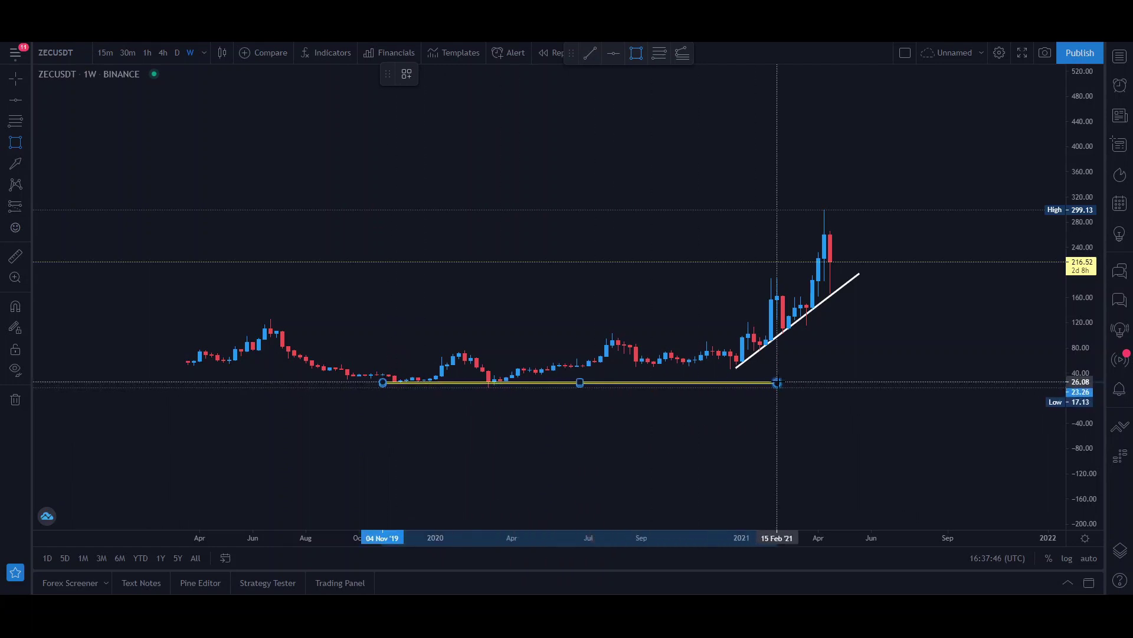
pyautogui.click(842, 387)
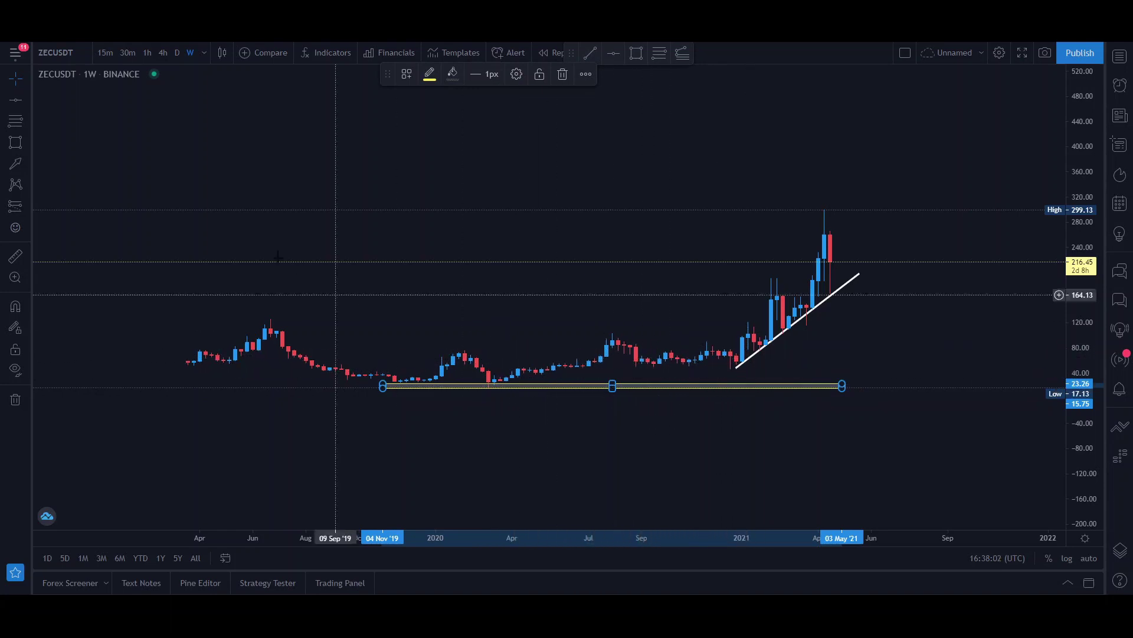
pyautogui.click(338, 197)
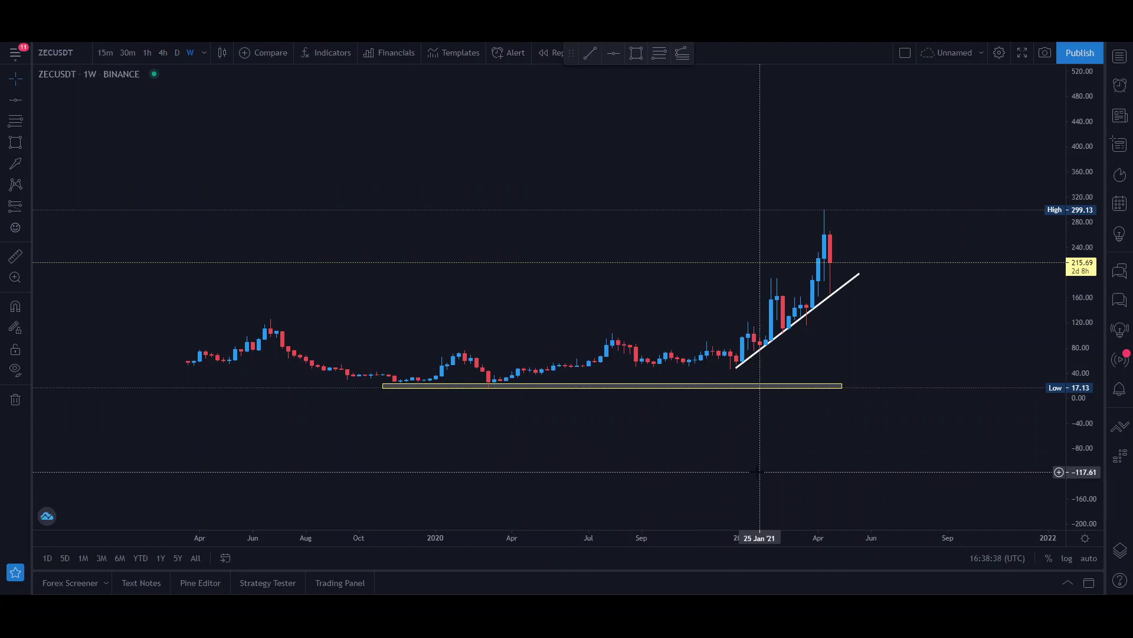
pyautogui.moveTo(1077, 388); pyautogui.dragTo(1069, 295)
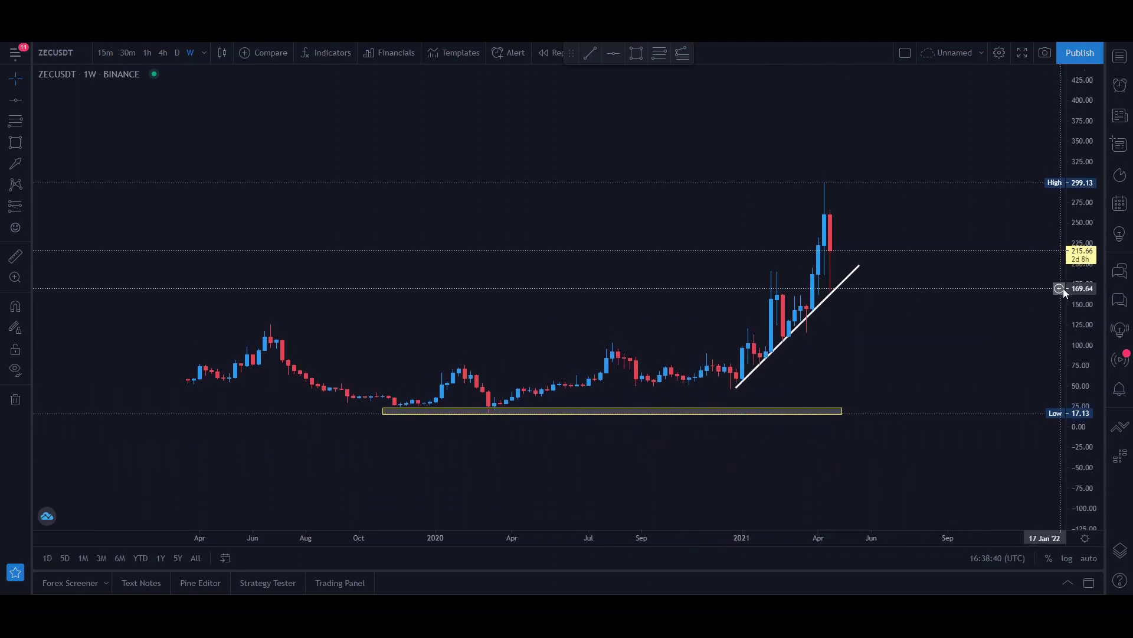
pyautogui.moveTo(892, 345); pyautogui.dragTo(888, 320)
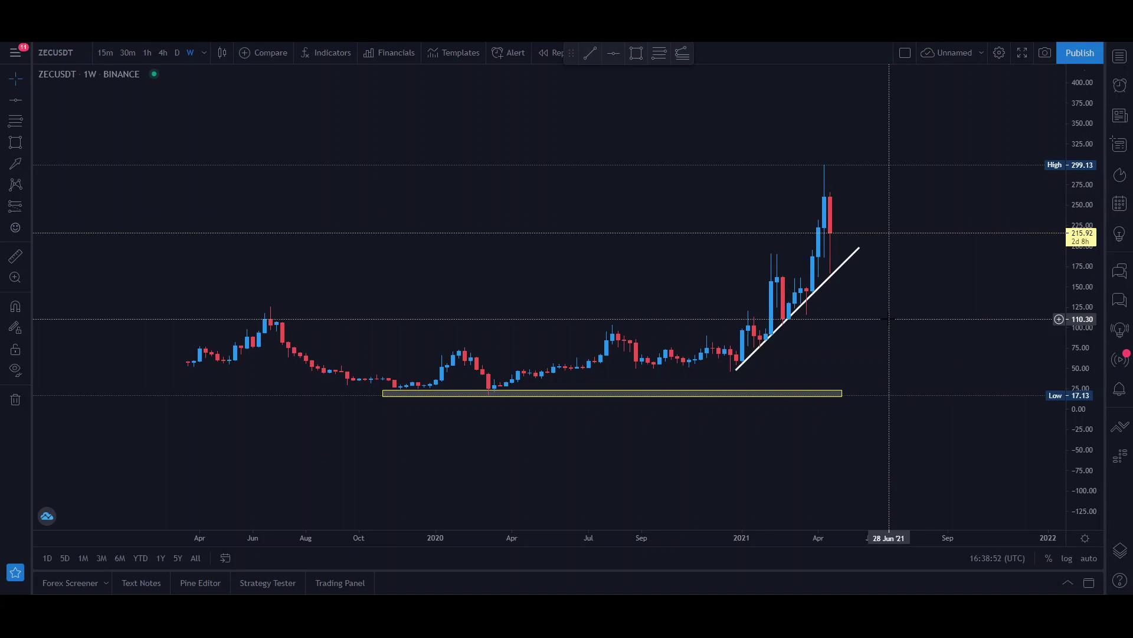
pyautogui.scroll(2, 915, 405)
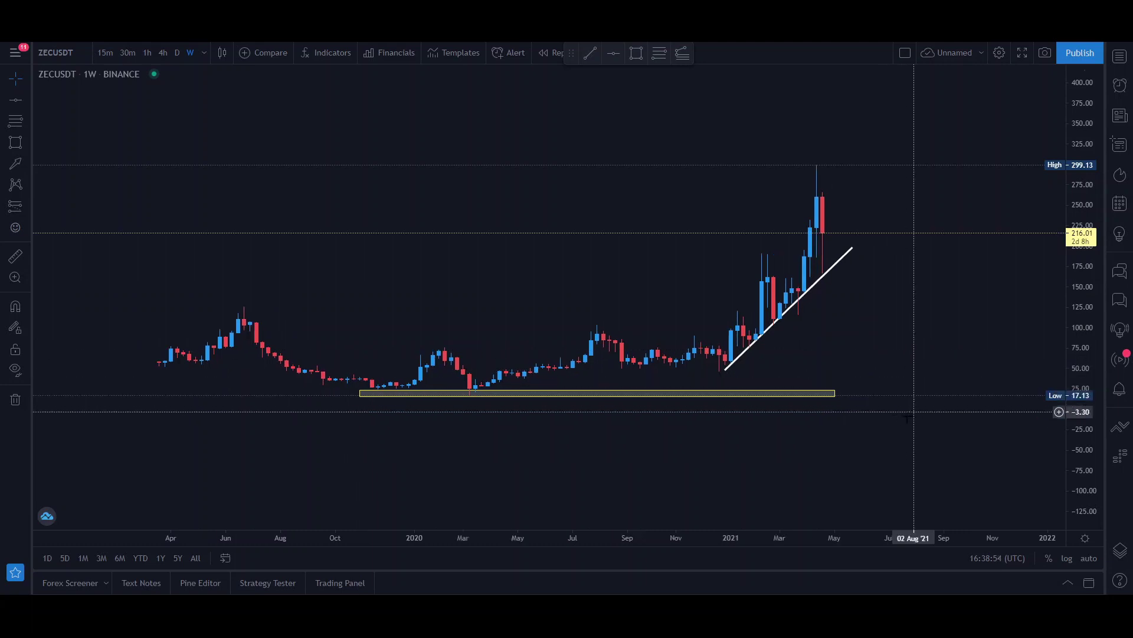
pyautogui.moveTo(771, 435); pyautogui.dragTo(954, 410)
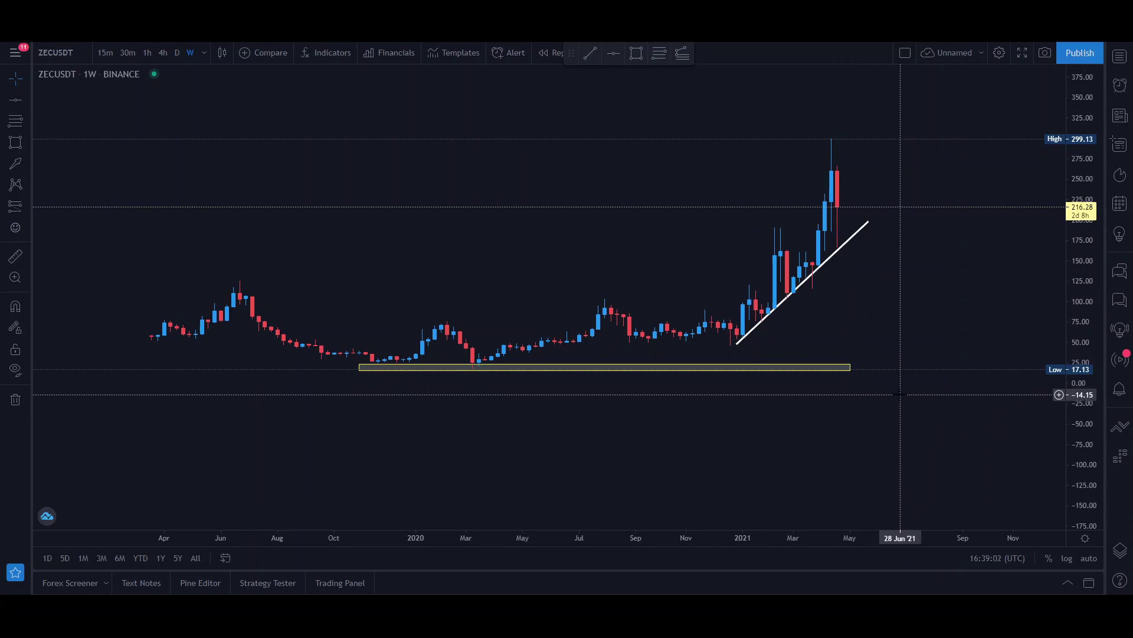
pyautogui.scroll(2, 900, 394)
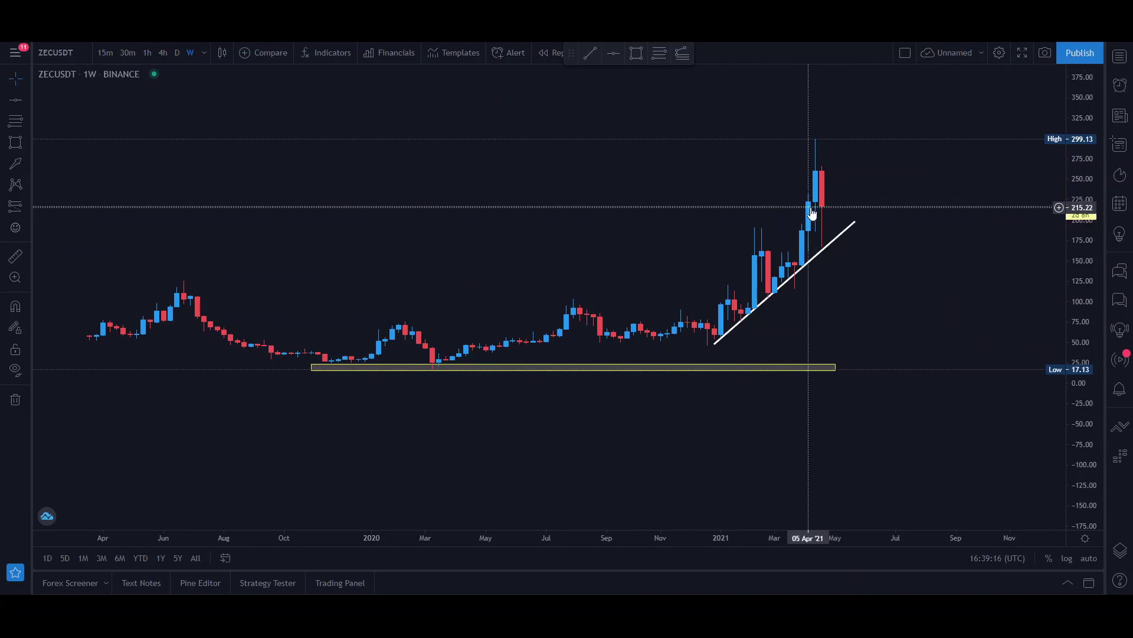
pyautogui.scroll(1, 834, 222)
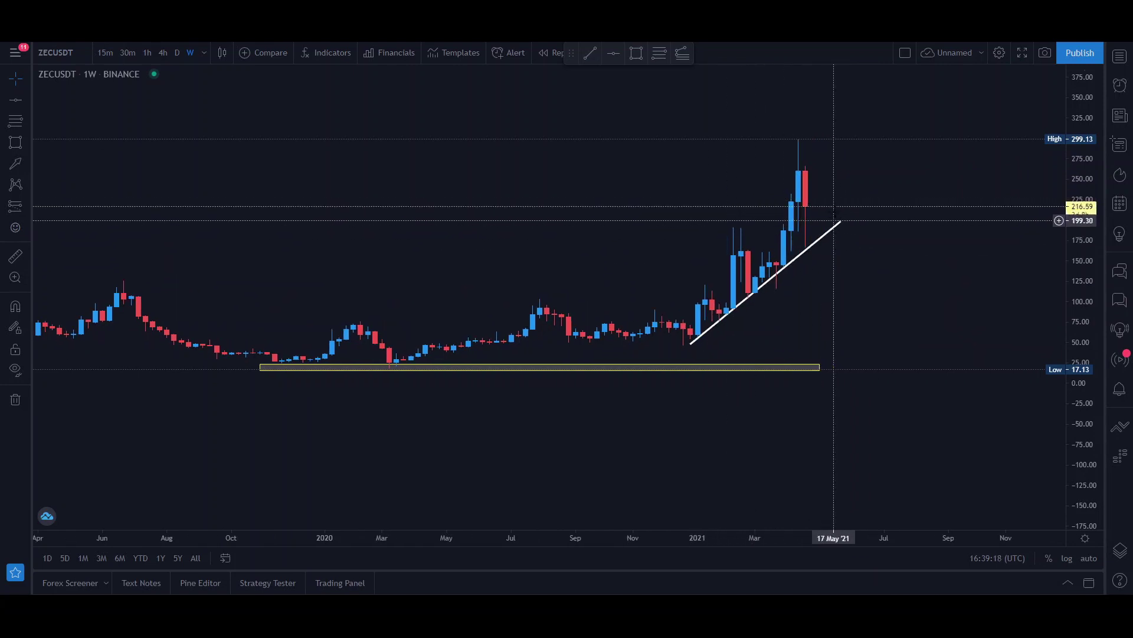
pyautogui.moveTo(793, 303); pyautogui.dragTo(909, 317)
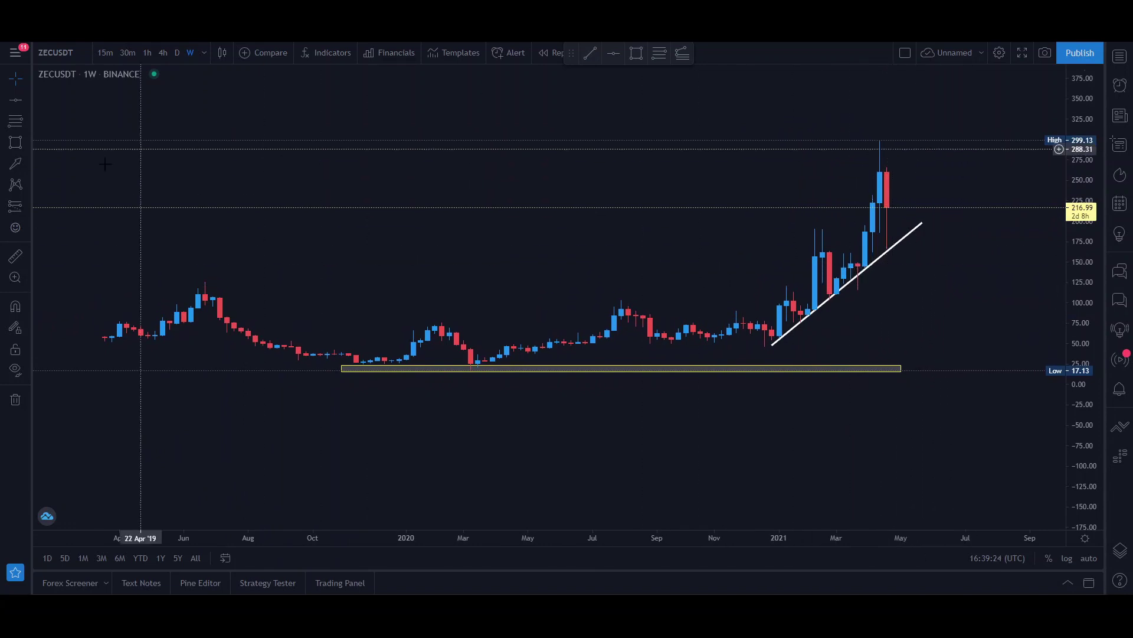
pyautogui.click(868, 269)
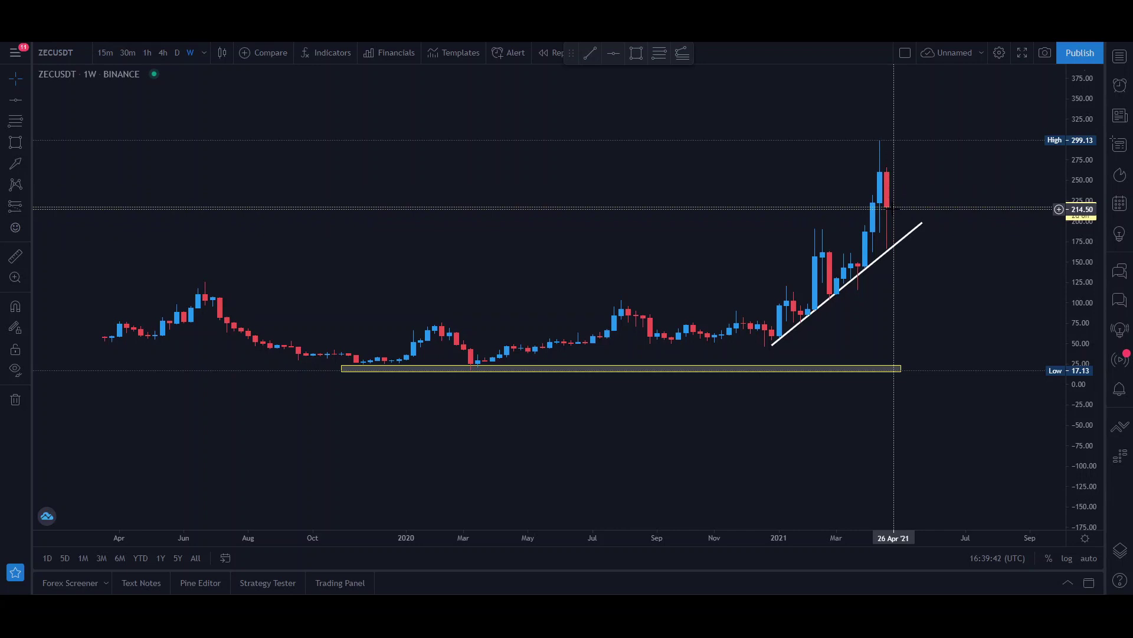
pyautogui.scroll(3, 886, 236)
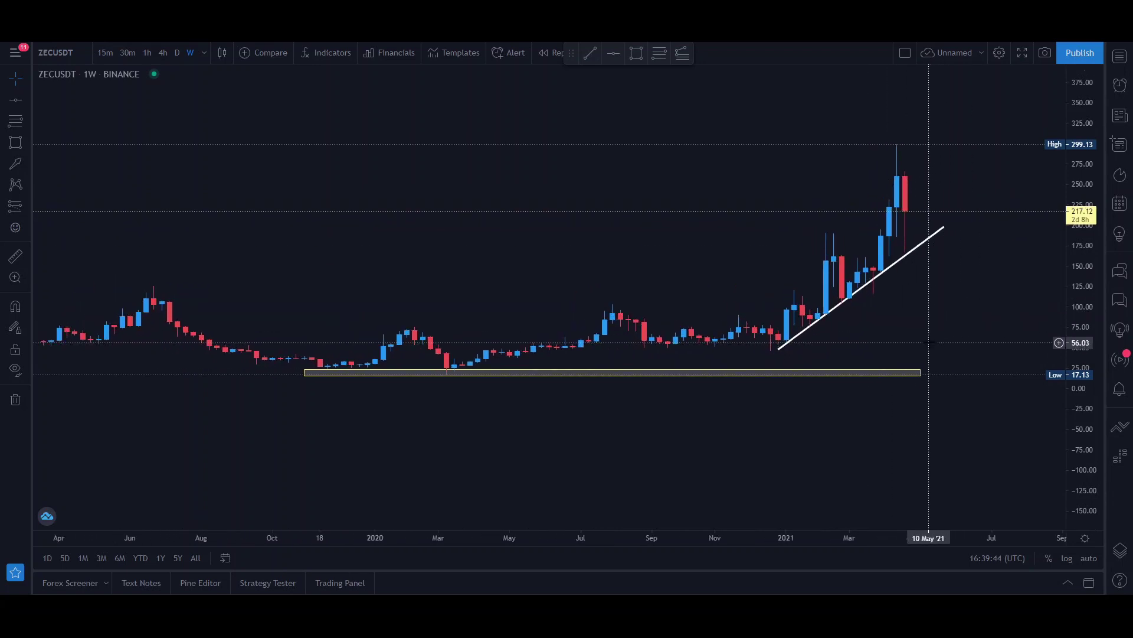
# Switch ZECUSDT to the 1D daily timeframe and reframe the chart by zooming out and panning
pyautogui.click(177, 53)
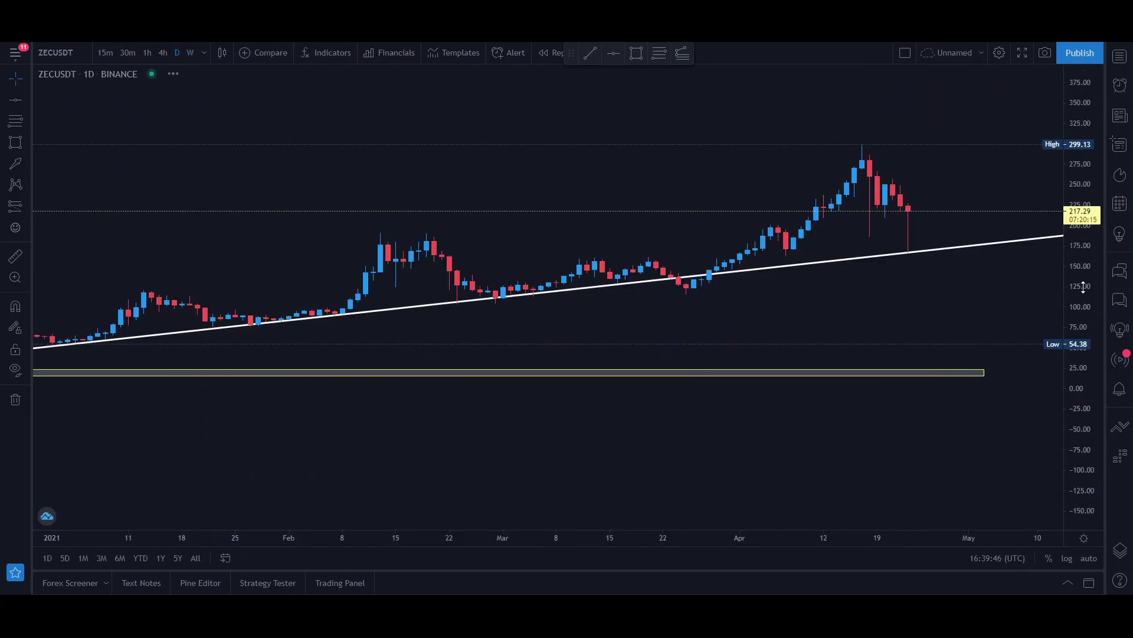
pyautogui.scroll(-5, 969, 435)
pyautogui.moveTo(832, 381); pyautogui.dragTo(819, 333)
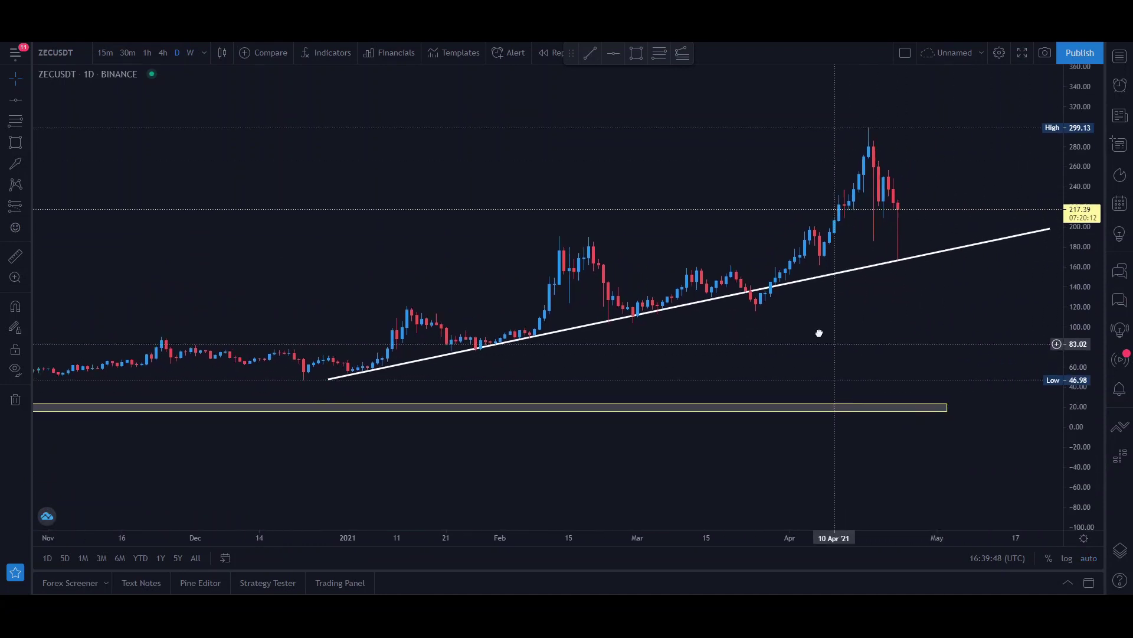
pyautogui.scroll(-4, 803, 325)
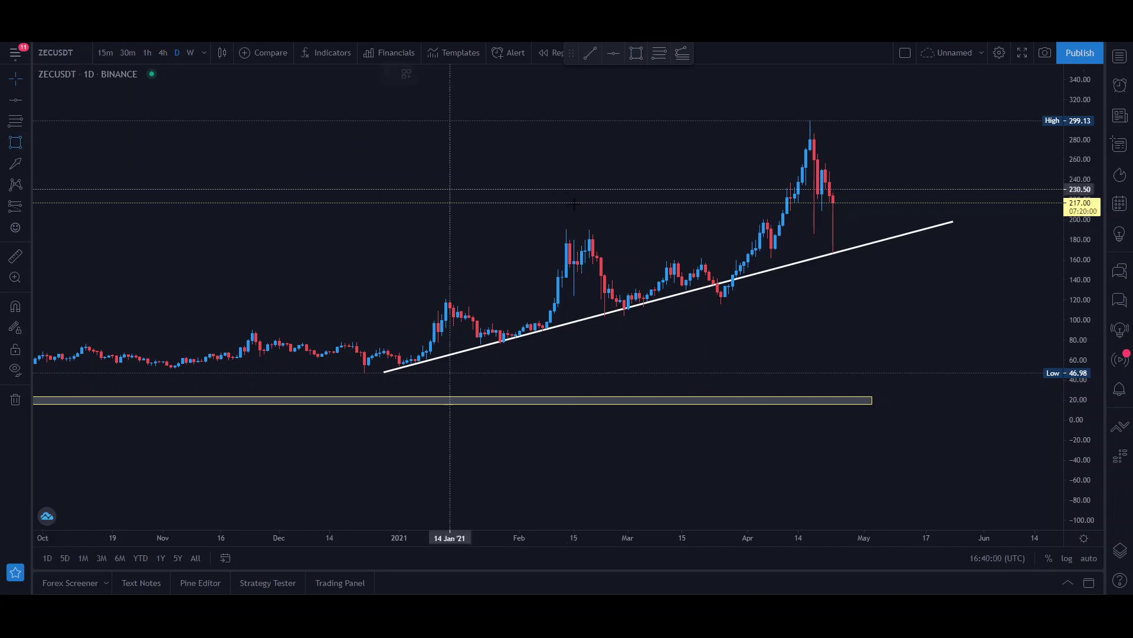
# Draw the resistance-zone rectangle across 190–200 from mid-February to mid-May, then deselect it
pyautogui.moveTo(562, 230); pyautogui.dragTo(911, 220)
pyautogui.click(942, 326)
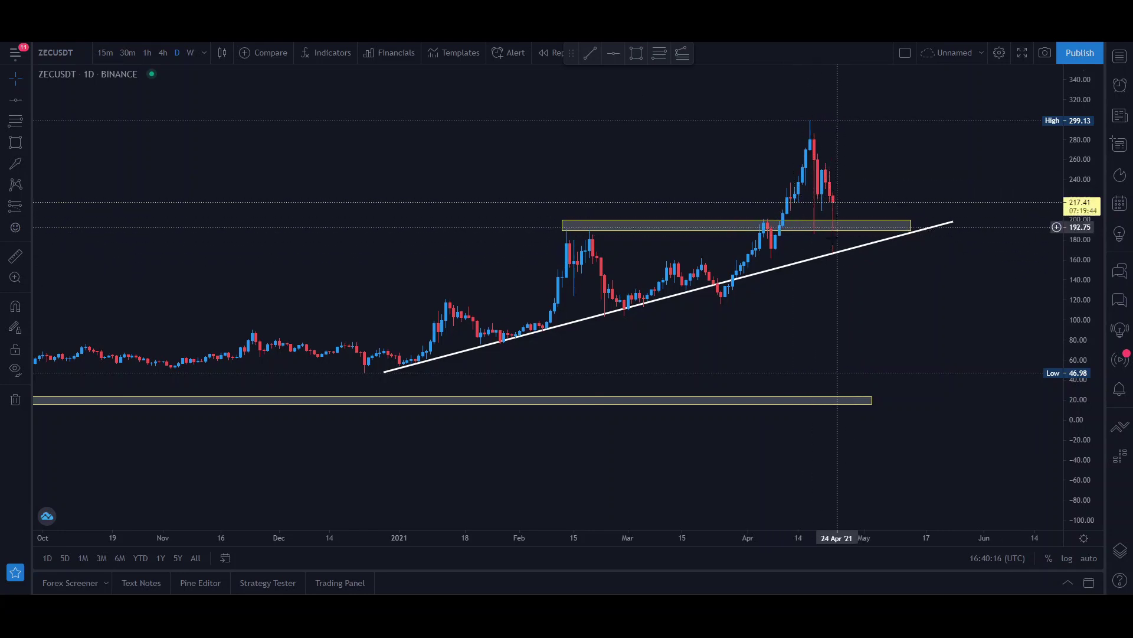
pyautogui.scroll(2, 838, 245)
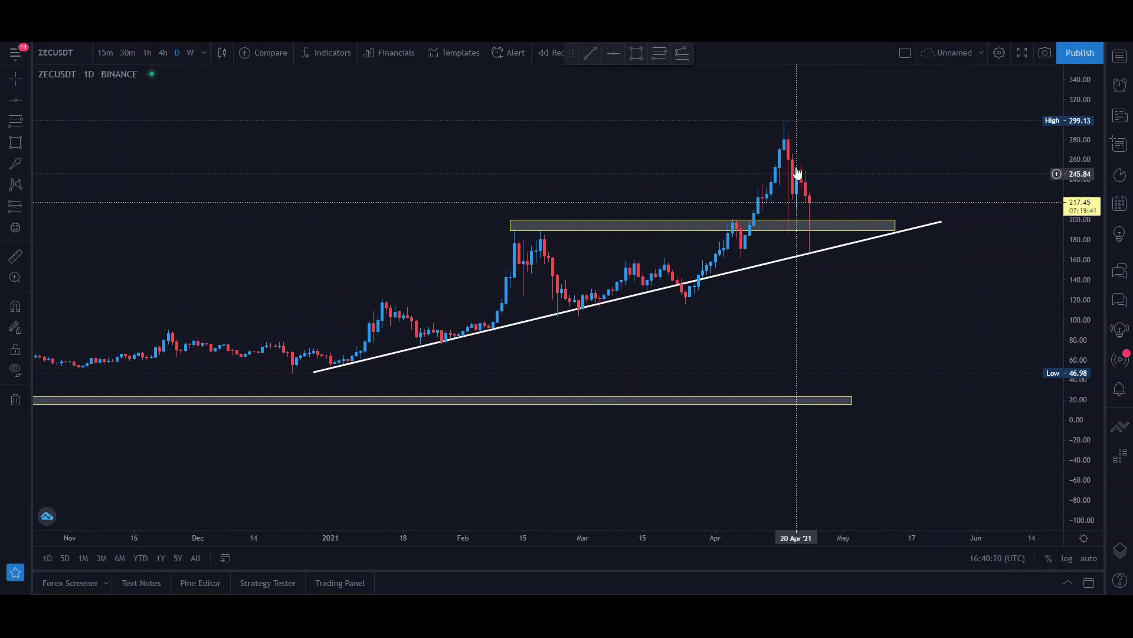
pyautogui.click(792, 236)
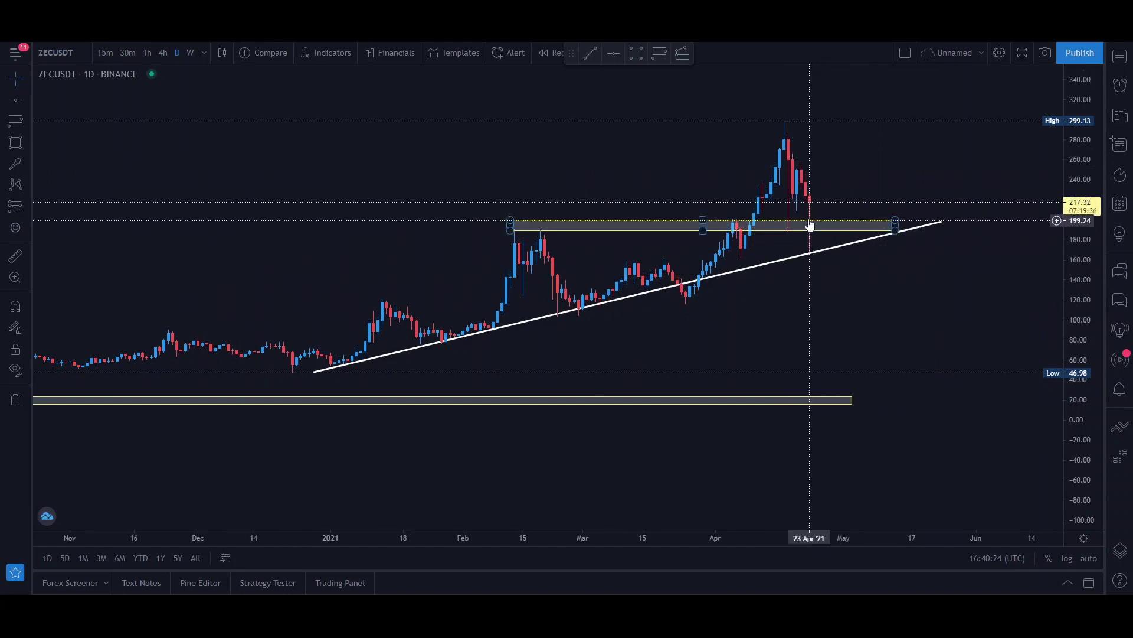
pyautogui.scroll(3, 812, 222)
pyautogui.moveTo(799, 286); pyautogui.dragTo(889, 293)
pyautogui.scroll(2, 889, 293)
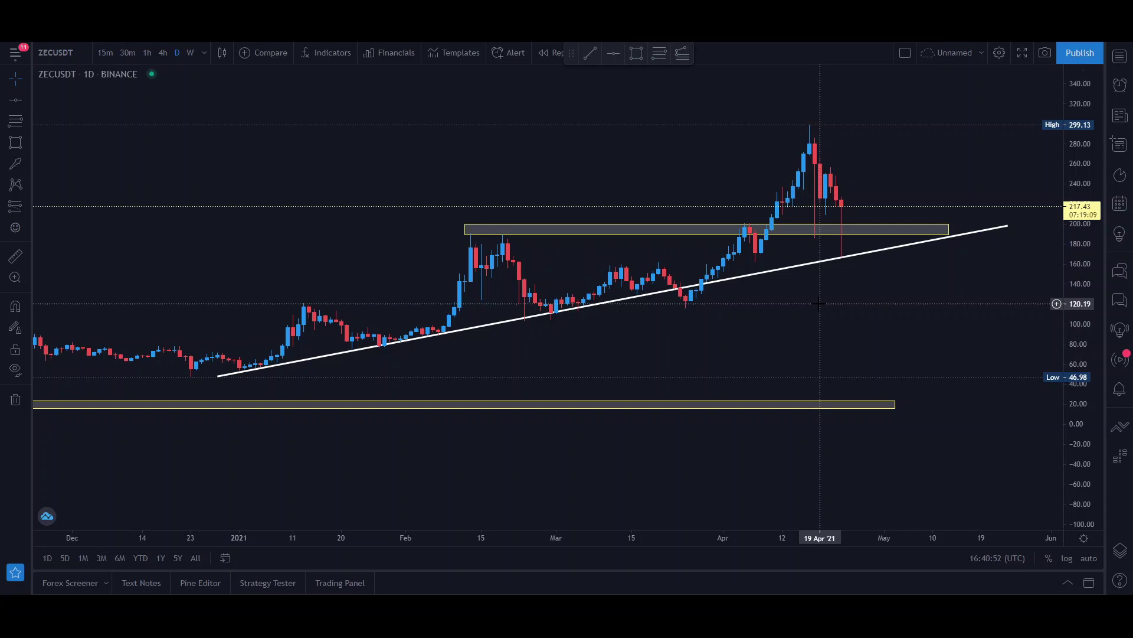
pyautogui.scroll(-2, 856, 313)
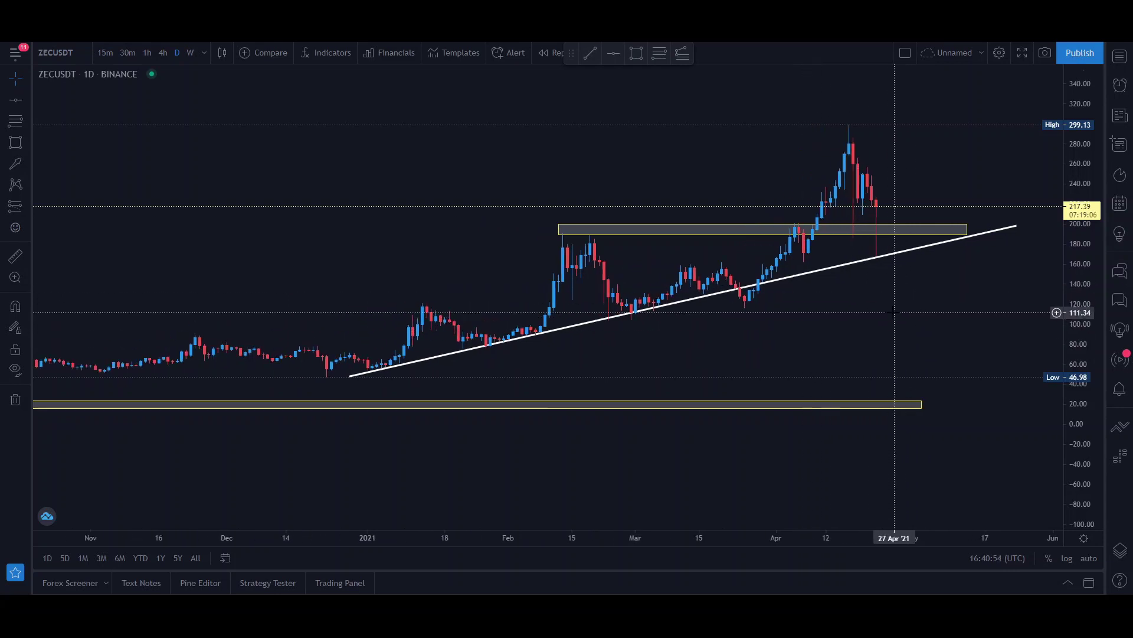
pyautogui.moveTo(885, 314); pyautogui.dragTo(906, 342)
pyautogui.scroll(-1, 915, 331)
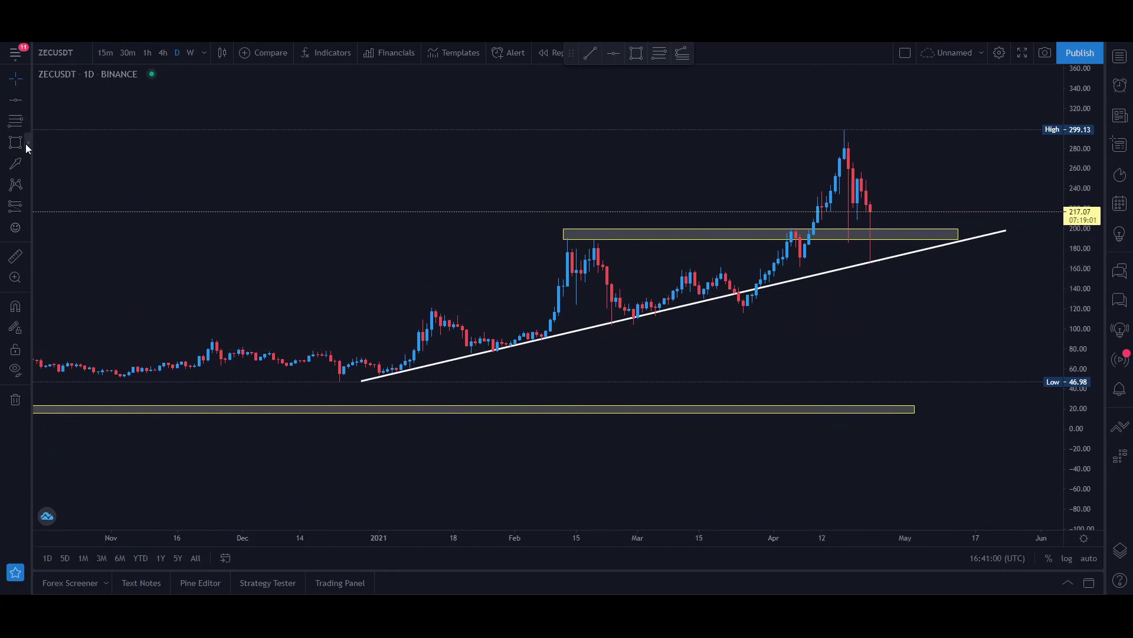
pyautogui.scroll(-1, 738, 365)
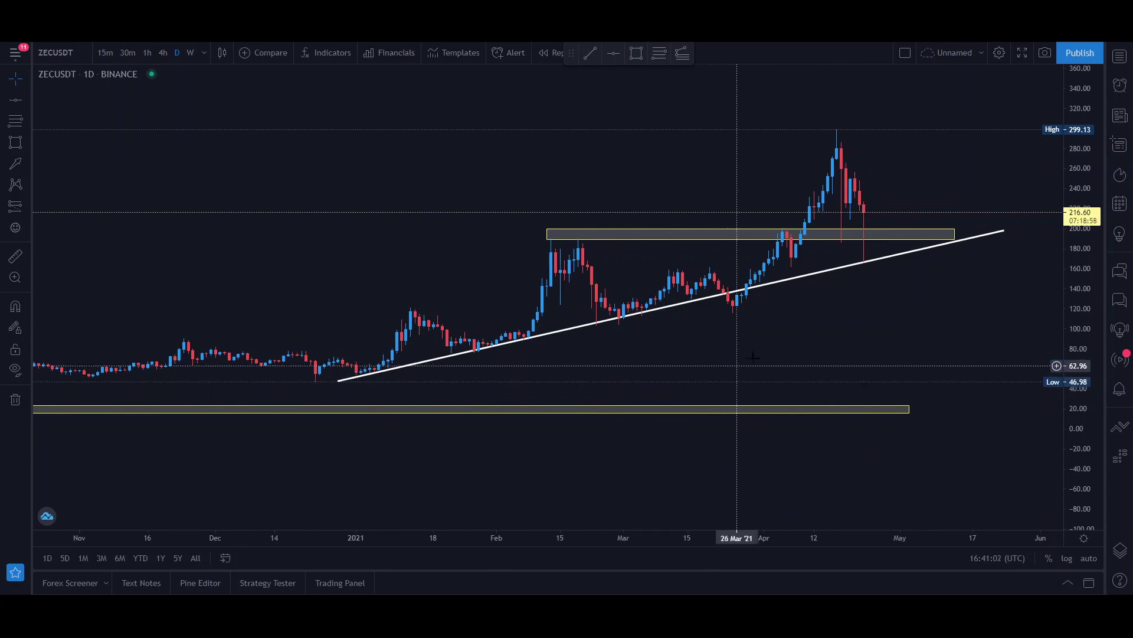